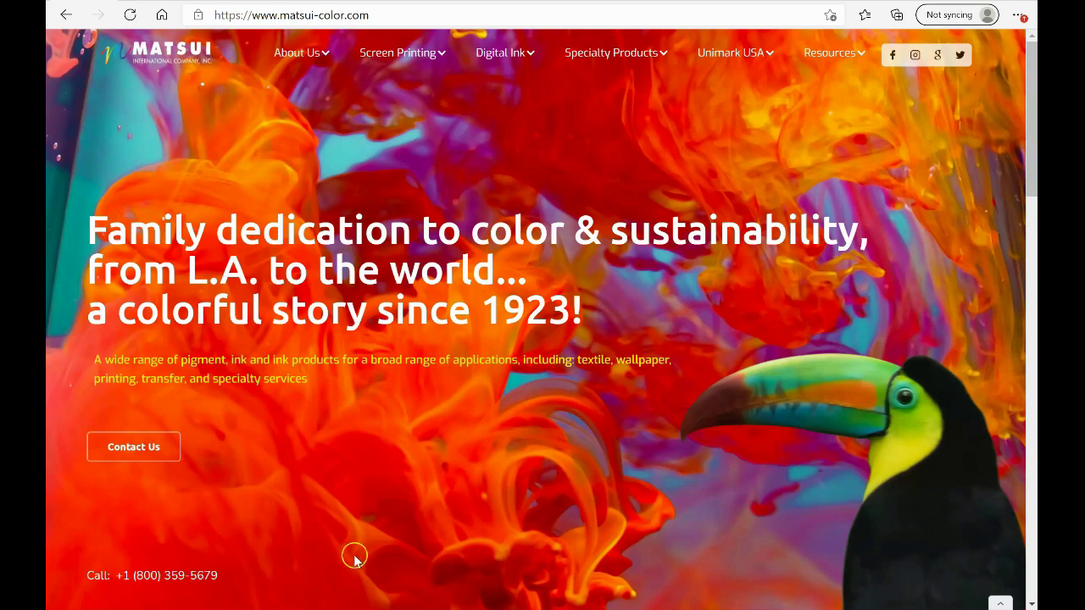
# Go to Color Mixer from the Resources menu and launch the ColorMixer web app
pyautogui.moveTo(855, 56)
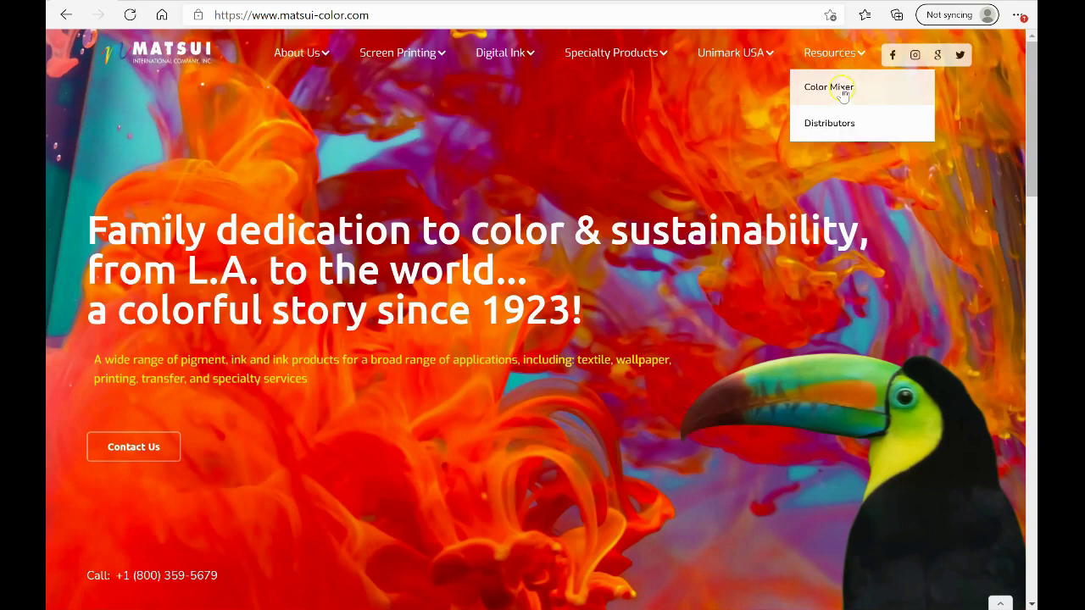
pyautogui.click(838, 87)
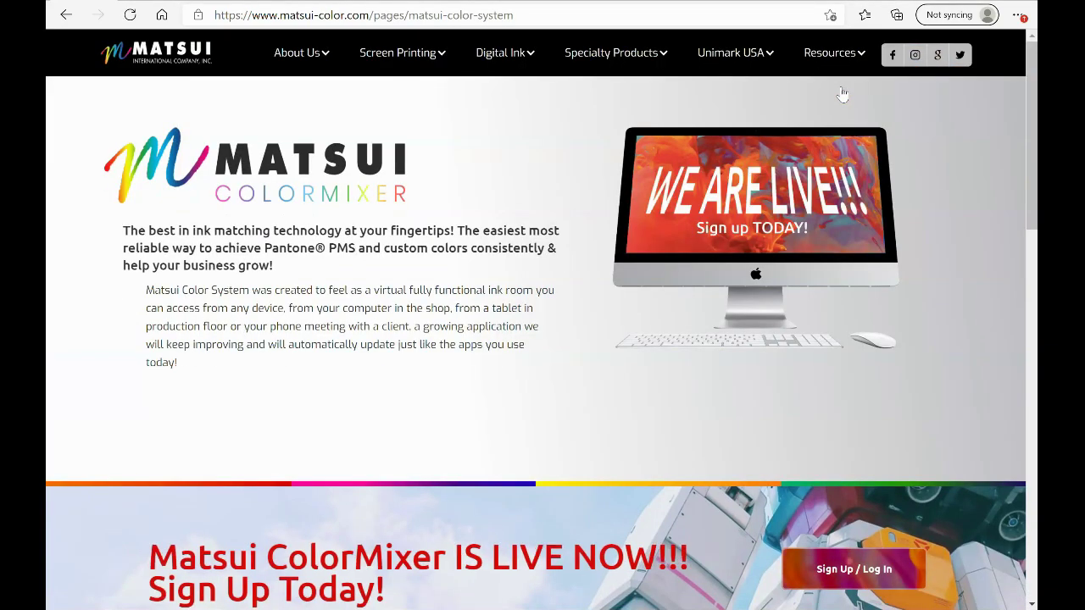
pyautogui.click(438, 365)
pyautogui.scroll(-3, 437, 365)
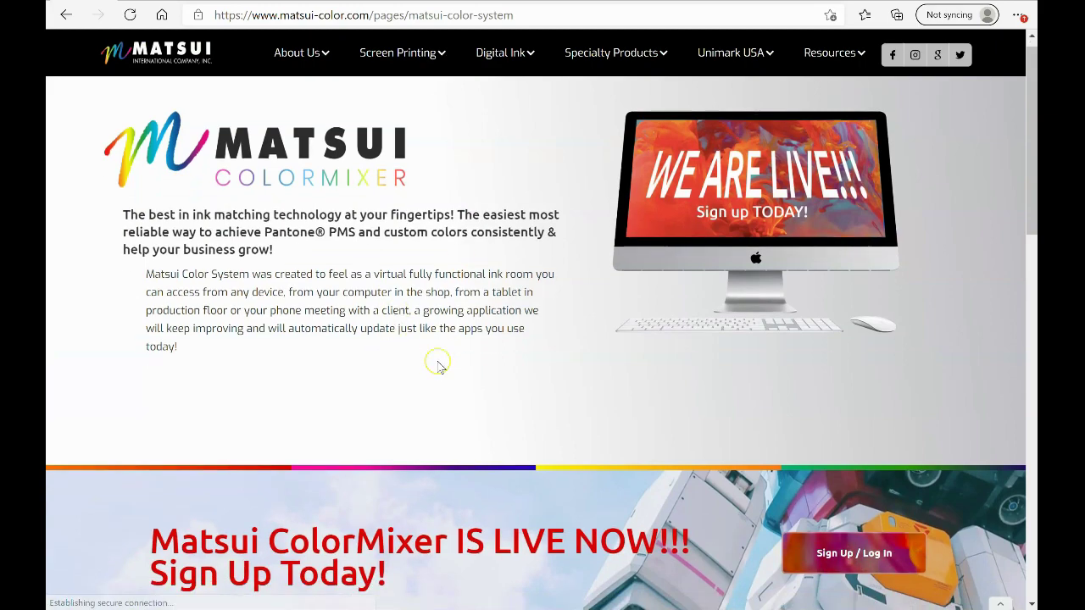
pyautogui.scroll(3, 438, 366)
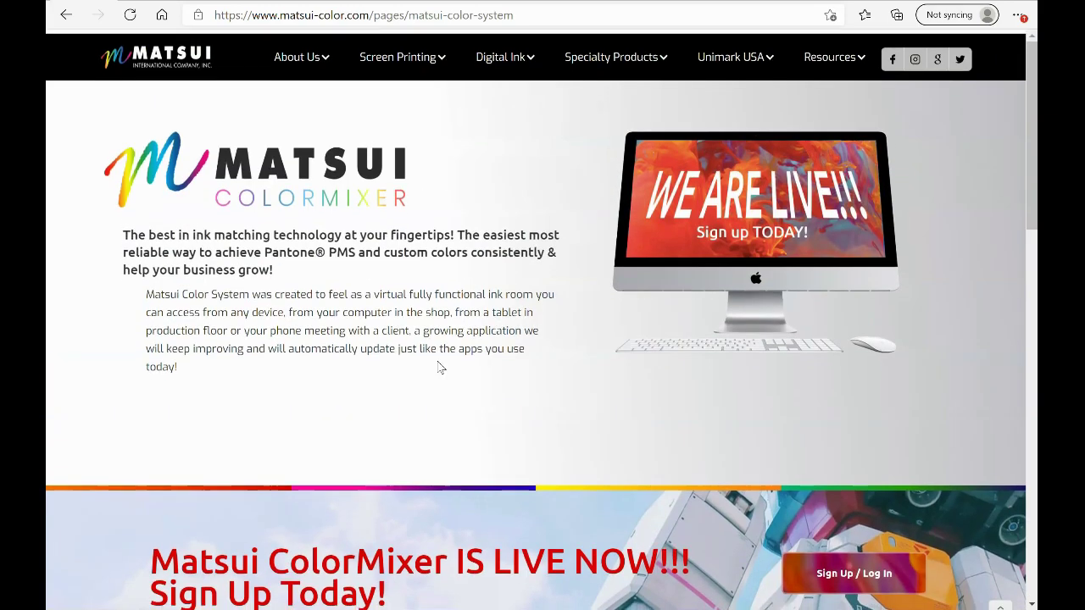
pyautogui.scroll(-2, 439, 368)
pyautogui.scroll(-2, 438, 368)
pyautogui.click(147, 312)
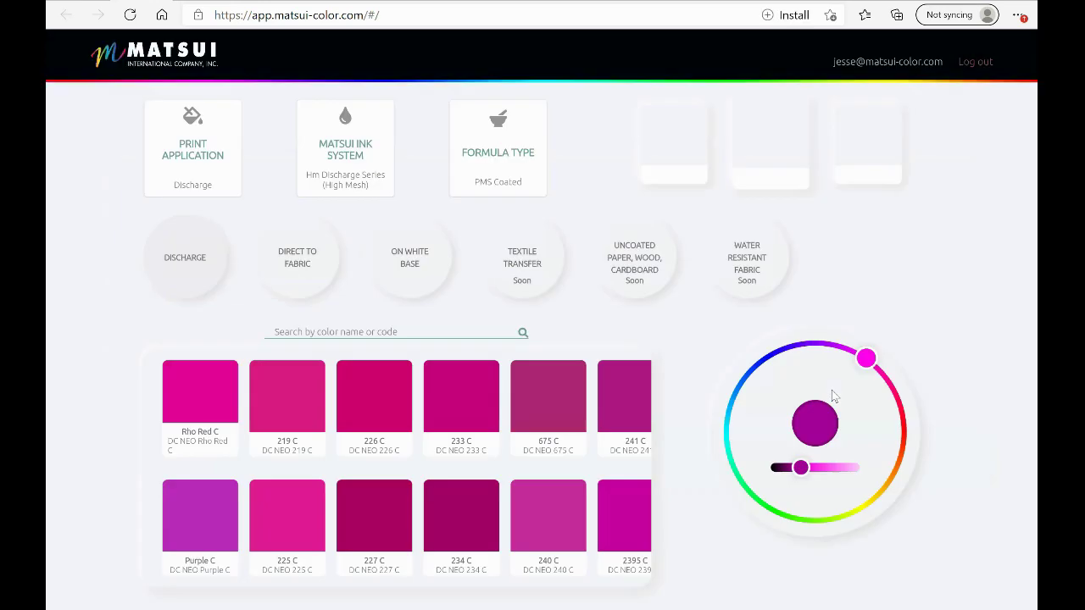
# Log out of the ColorMixer account from the top-right corner
pyautogui.click(972, 64)
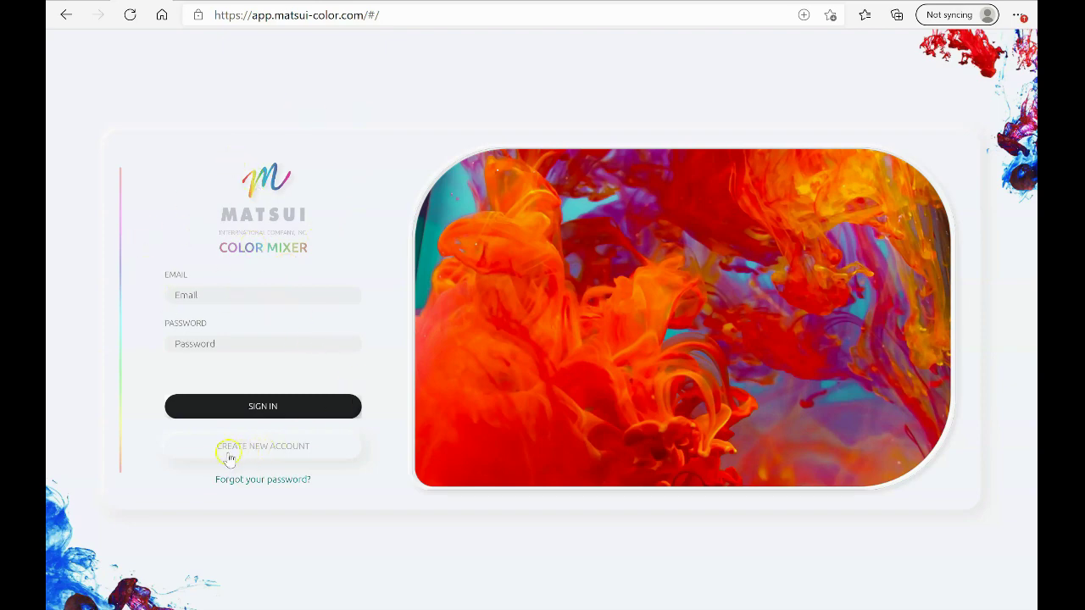
# Sign back in with the account e-mail and the pasted account password
pyautogui.click(275, 455)
pyautogui.click(211, 294)
pyautogui.press('Tab')
pyautogui.hotkey('ctrl', 'v')
pyautogui.click(251, 406)
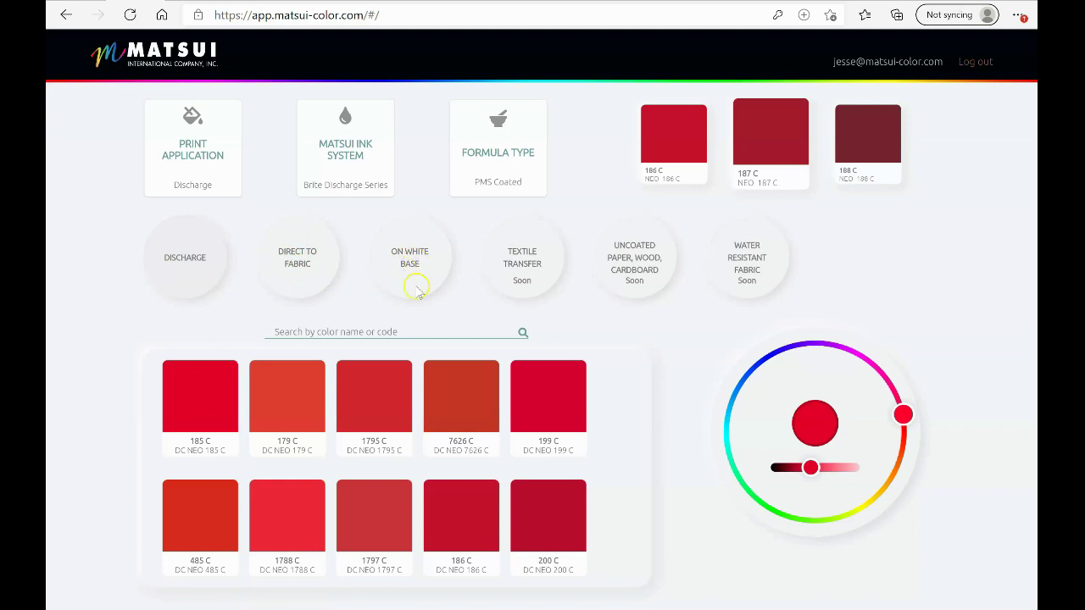
# Reselect the Discharge print application so its ink becomes Hm Discharge Series (High Mesh)
pyautogui.click(190, 266)
pyautogui.click(184, 263)
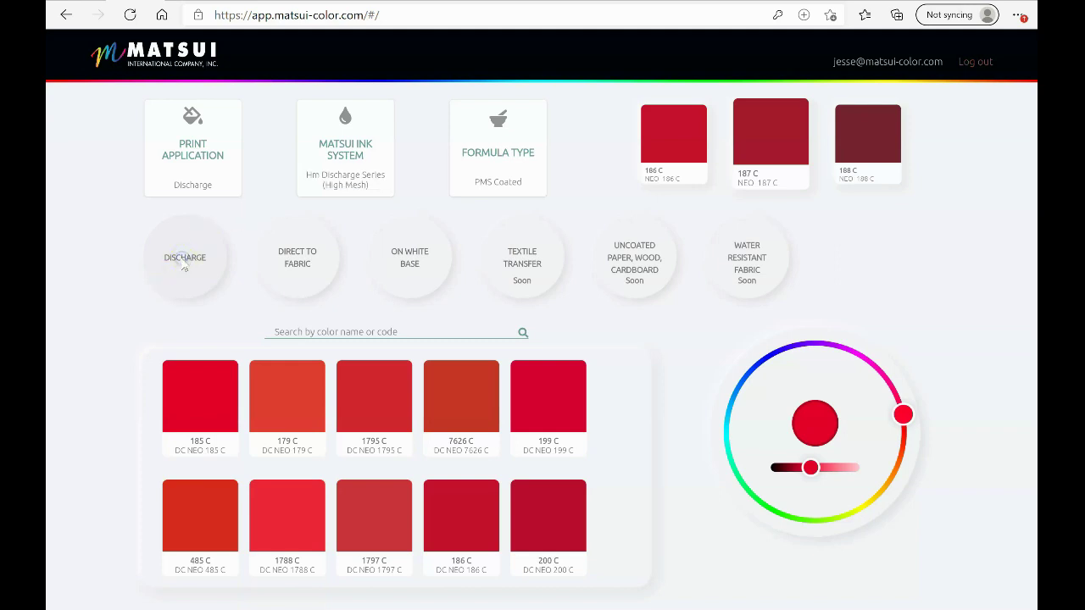
pyautogui.click(293, 262)
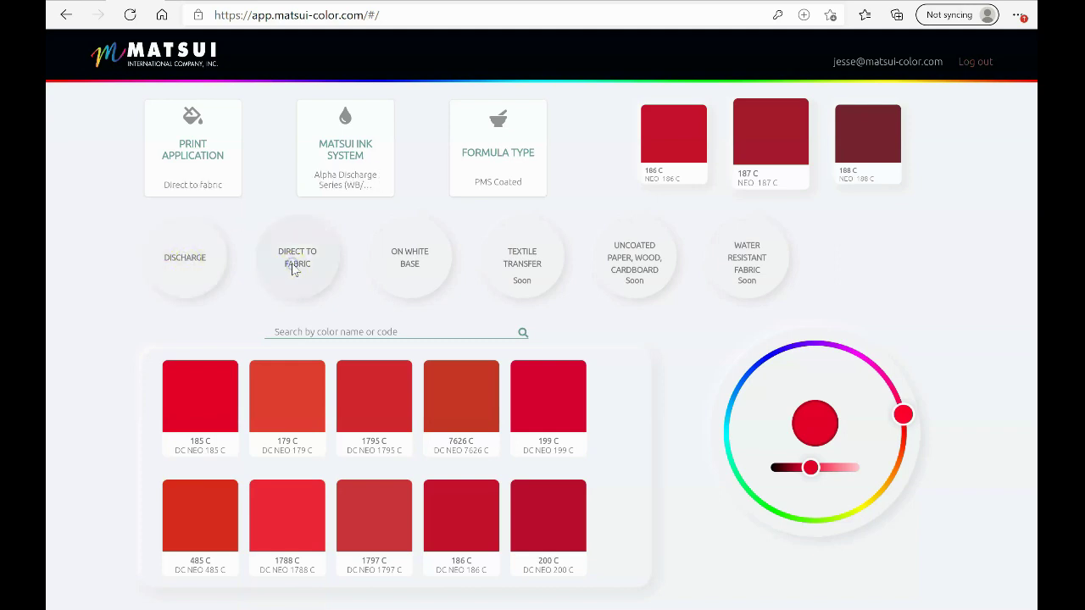
pyautogui.click(422, 264)
pyautogui.click(191, 269)
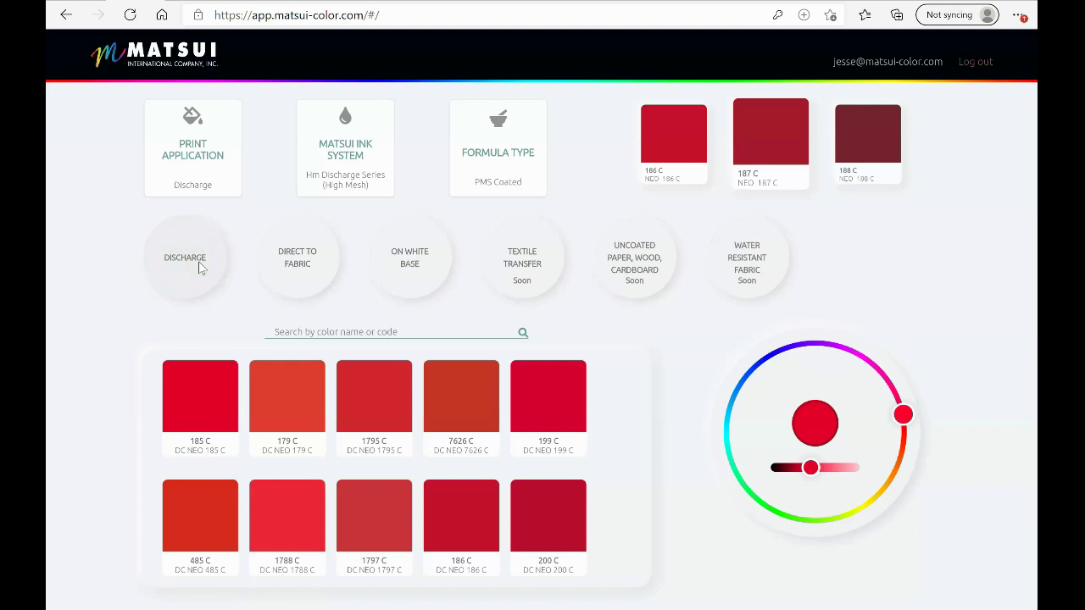
pyautogui.click(291, 282)
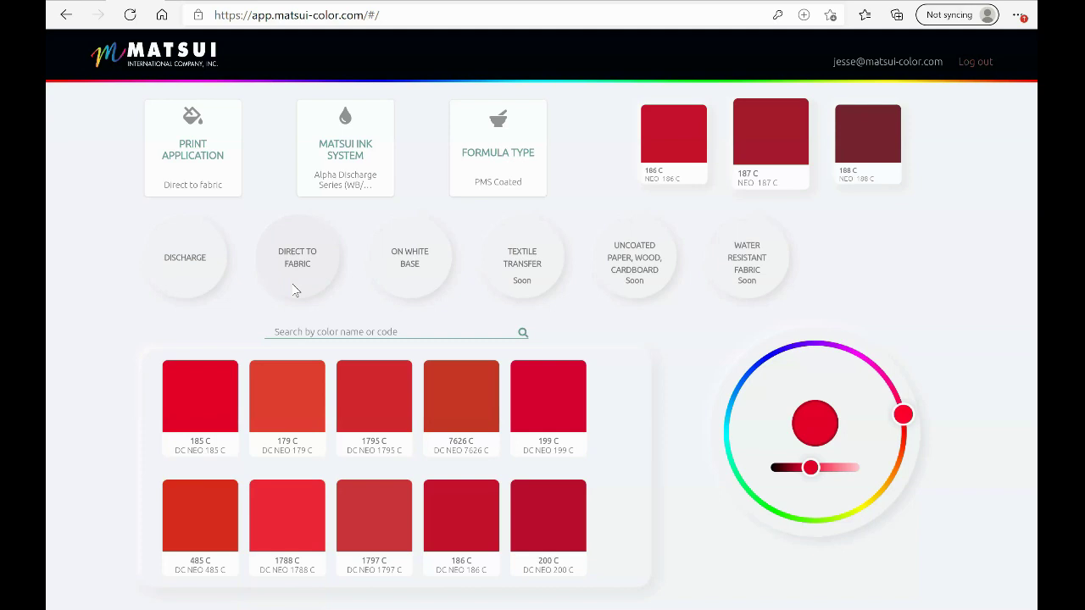
pyautogui.click(414, 275)
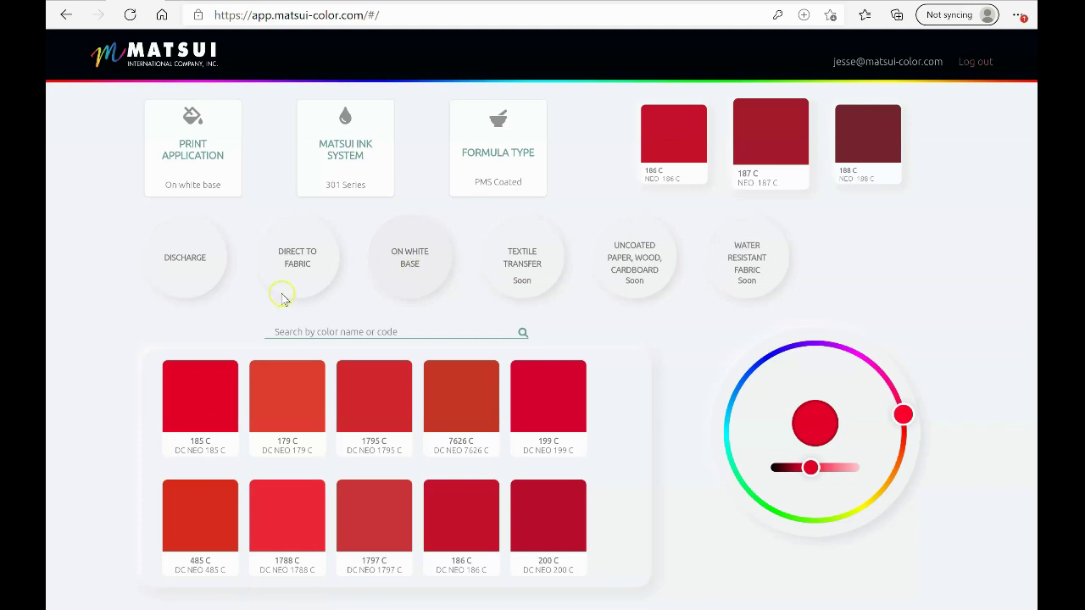
pyautogui.click(192, 259)
pyautogui.click(280, 255)
pyautogui.click(411, 264)
# Return to Discharge and choose the HM Discharge Series (High Mesh) ink system
pyautogui.click(189, 268)
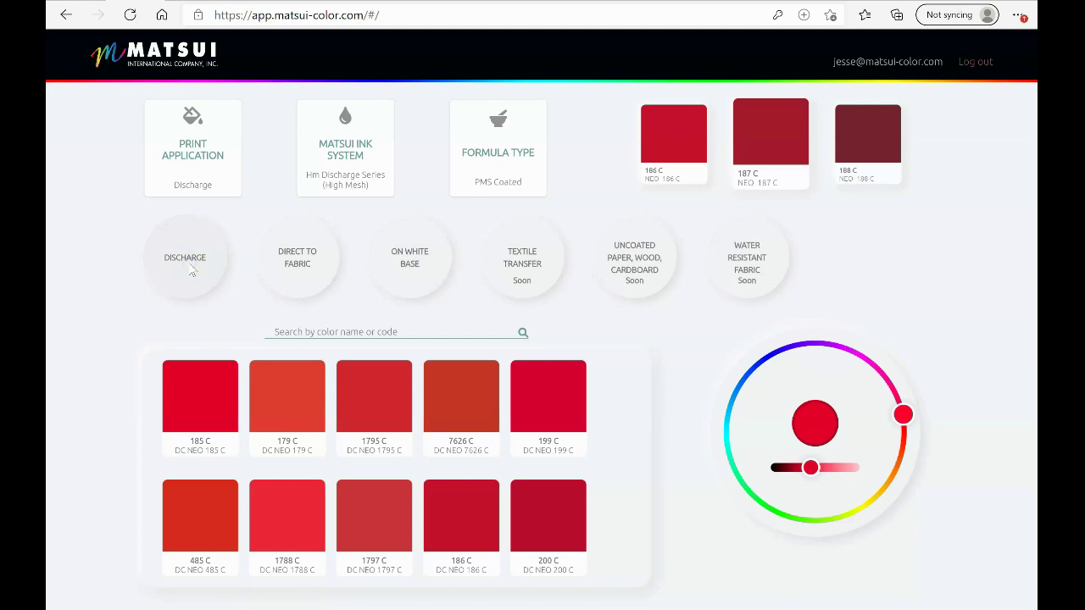
pyautogui.click(348, 166)
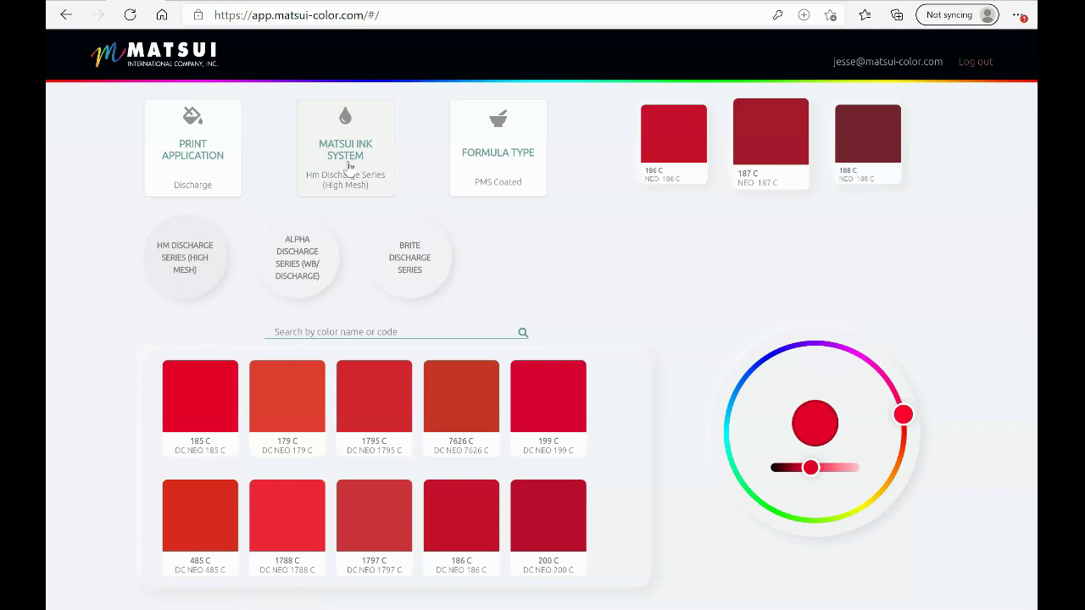
pyautogui.click(209, 227)
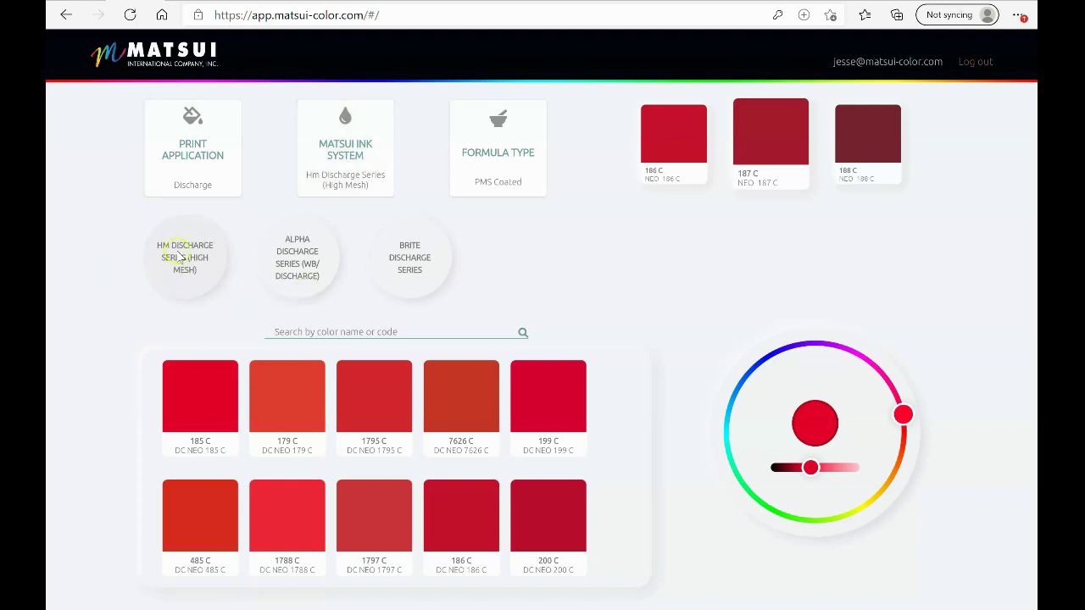
pyautogui.click(204, 288)
pyautogui.click(453, 277)
# Switch the print application to Direct to Fabric and list its available ink series
pyautogui.click(195, 151)
pyautogui.click(296, 263)
pyautogui.click(358, 157)
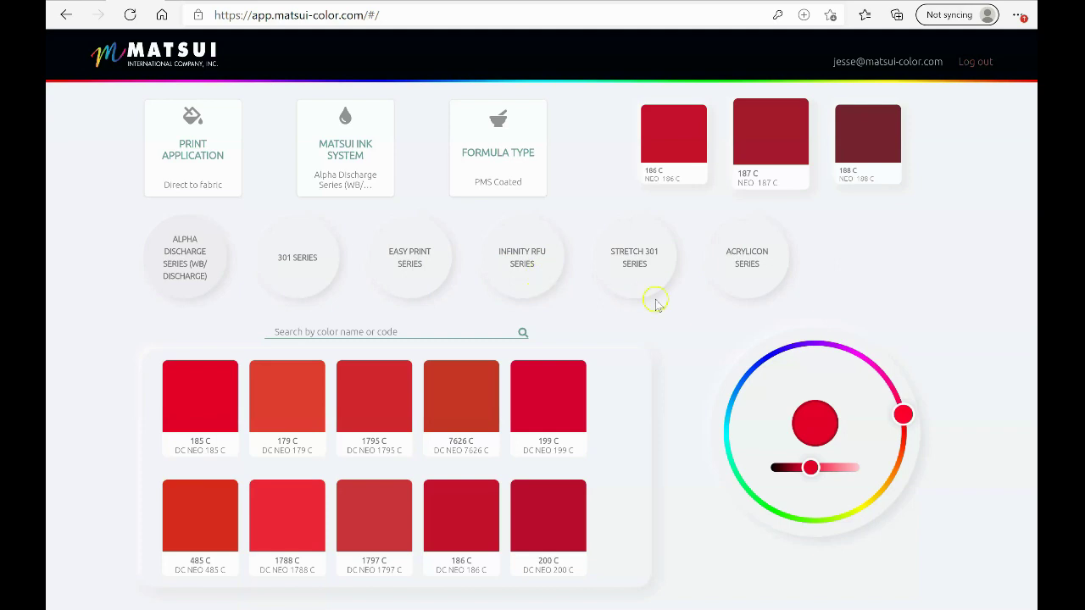
pyautogui.click(637, 268)
pyautogui.click(761, 280)
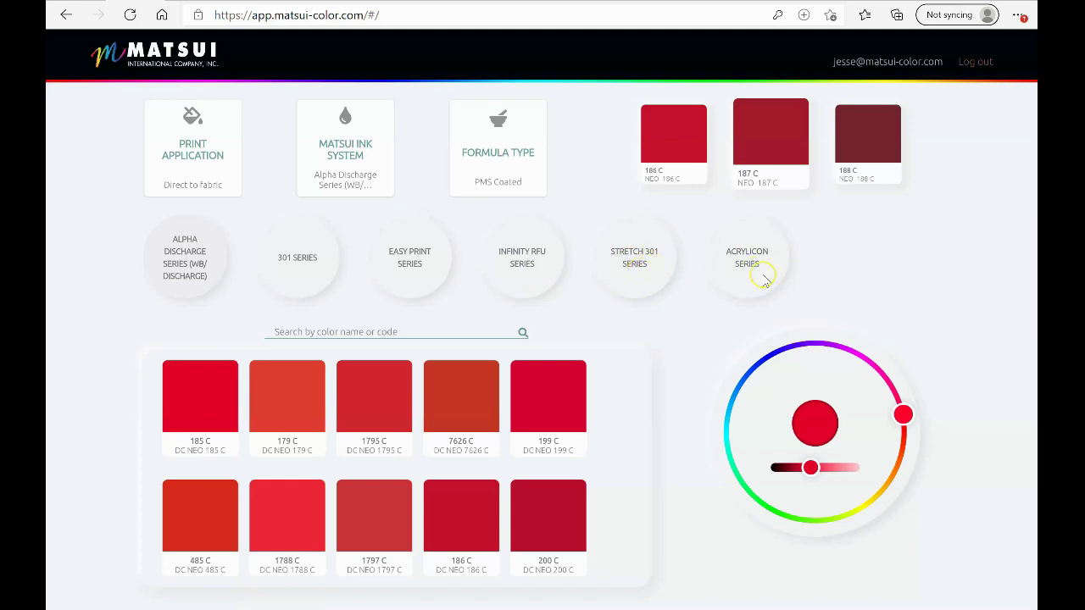
pyautogui.click(641, 266)
pyautogui.click(733, 251)
pyautogui.click(633, 271)
pyautogui.click(713, 263)
pyautogui.click(748, 260)
pyautogui.click(632, 268)
pyautogui.click(750, 259)
# Switch to On White Base, try Easy Print and Acrylicon, then settle on Stretch 301 Series
pyautogui.click(182, 149)
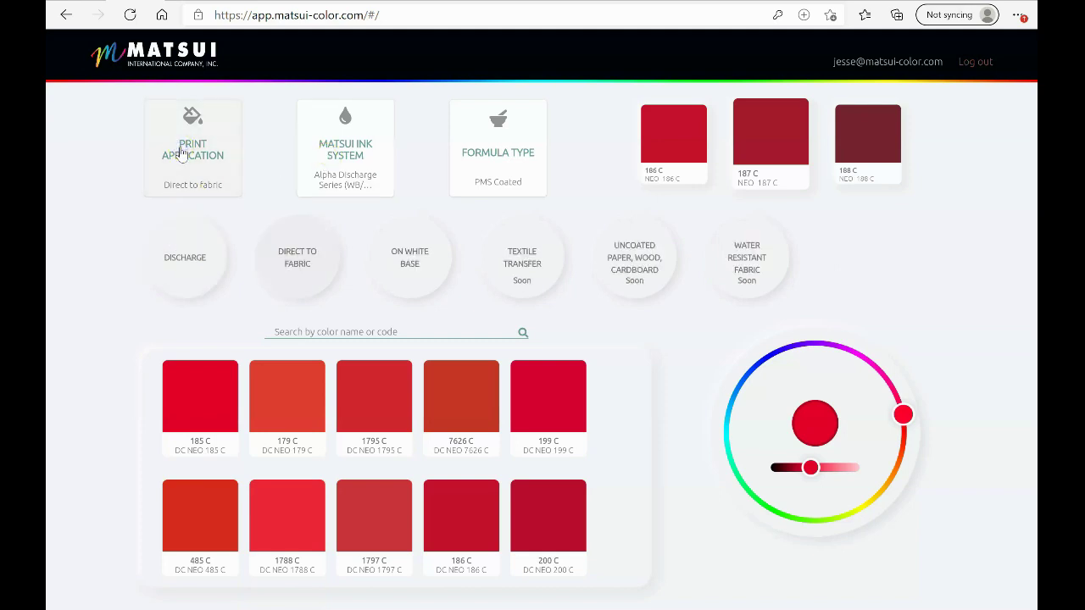
pyautogui.click(421, 279)
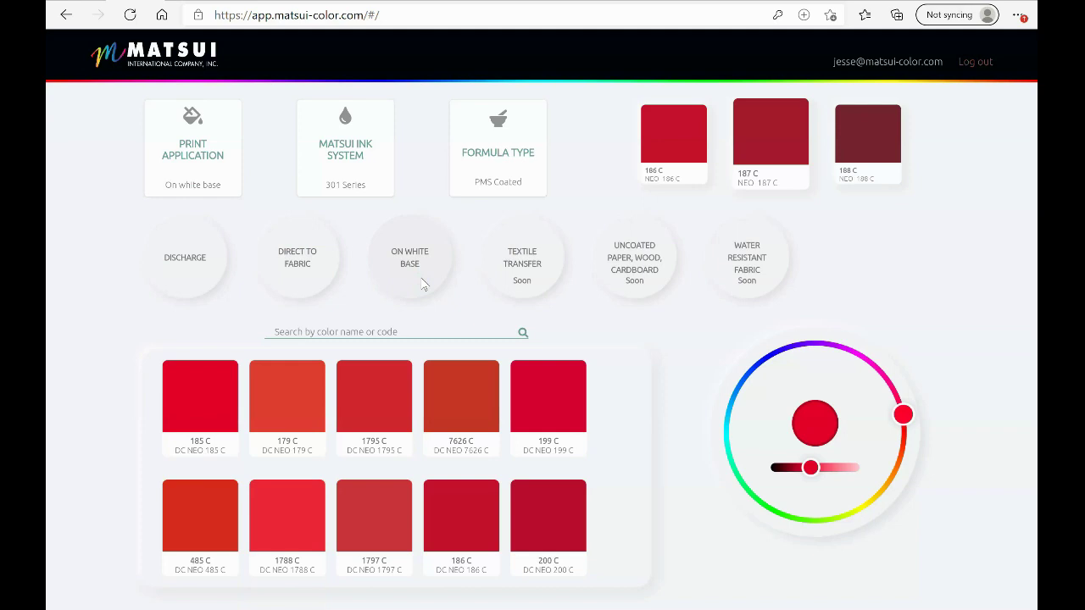
pyautogui.click(354, 169)
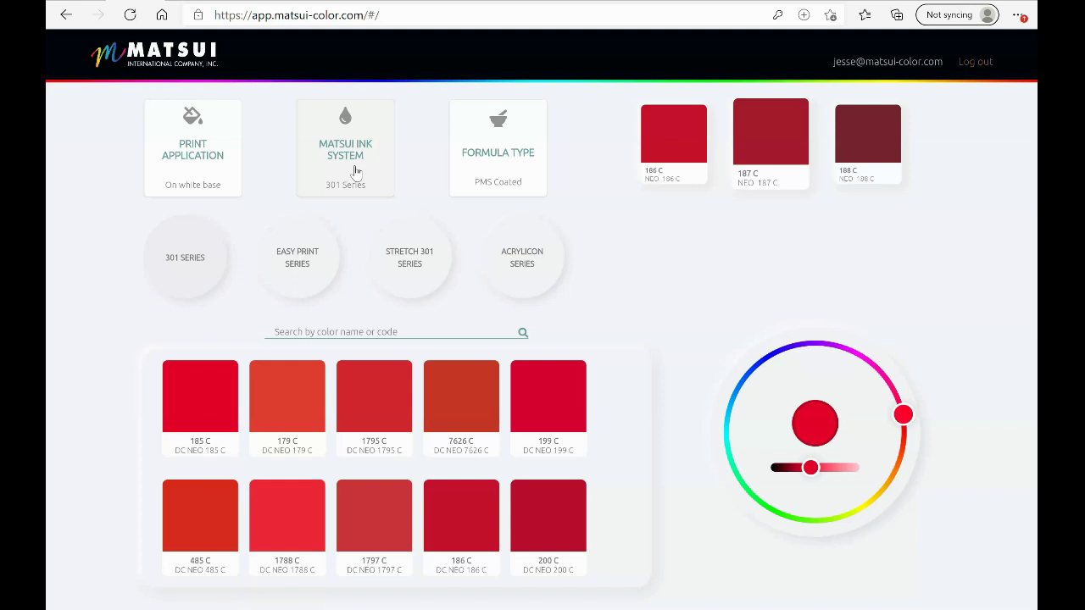
pyautogui.click(294, 277)
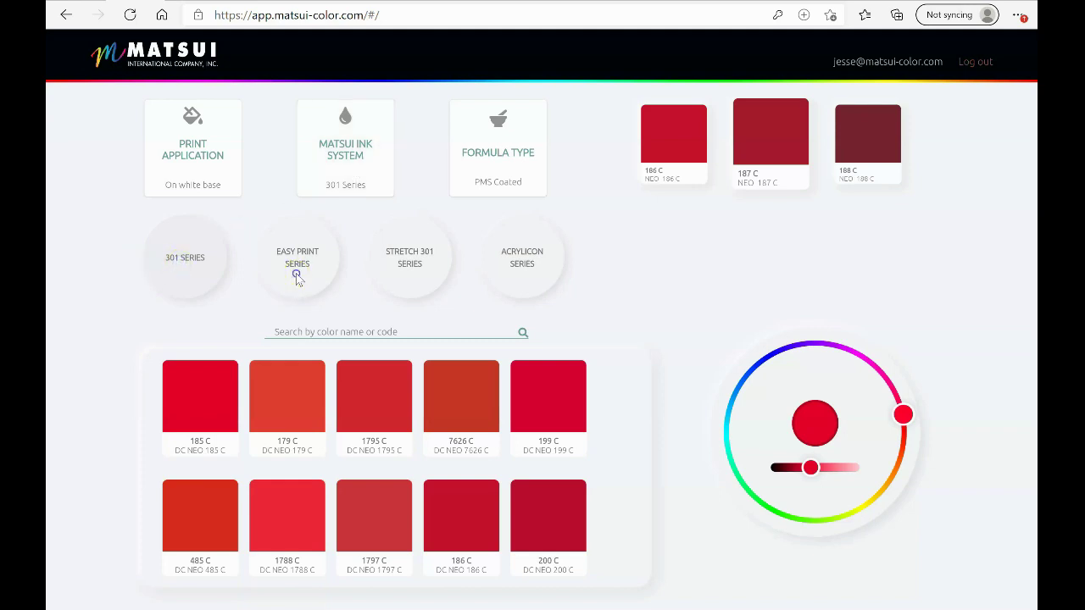
pyautogui.click(413, 254)
pyautogui.click(536, 266)
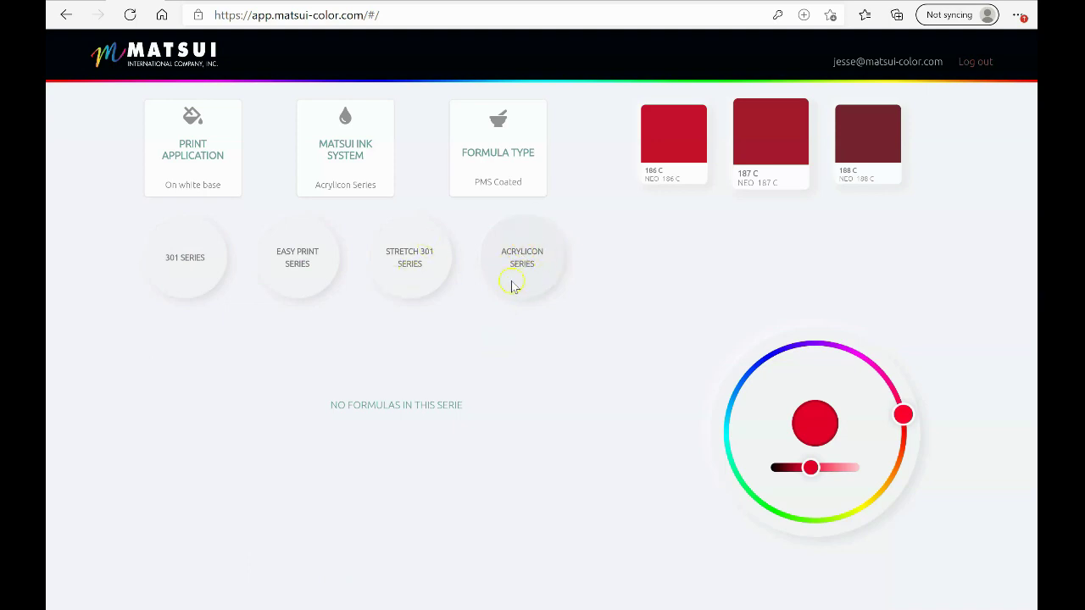
pyautogui.click(410, 271)
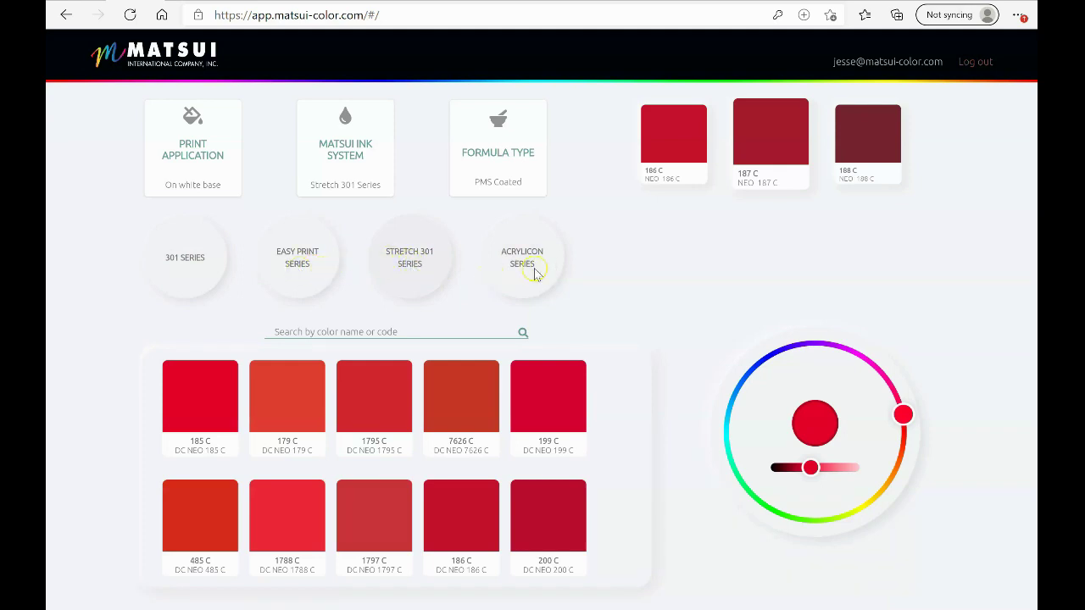
# Return to the Discharge application with Brite Discharge Series ink selected
pyautogui.click(195, 154)
pyautogui.click(192, 267)
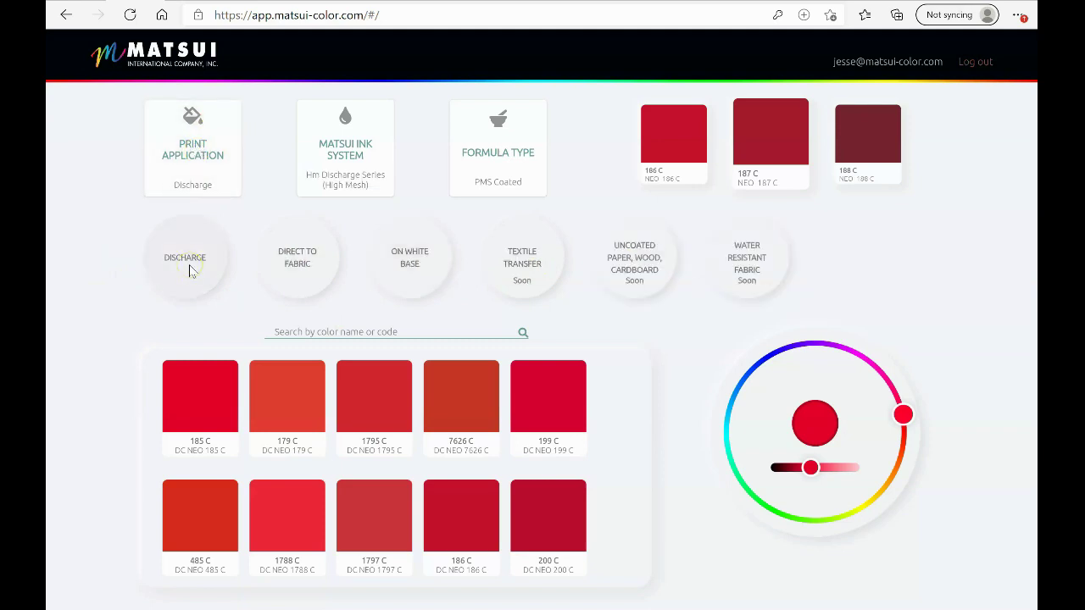
pyautogui.click(351, 160)
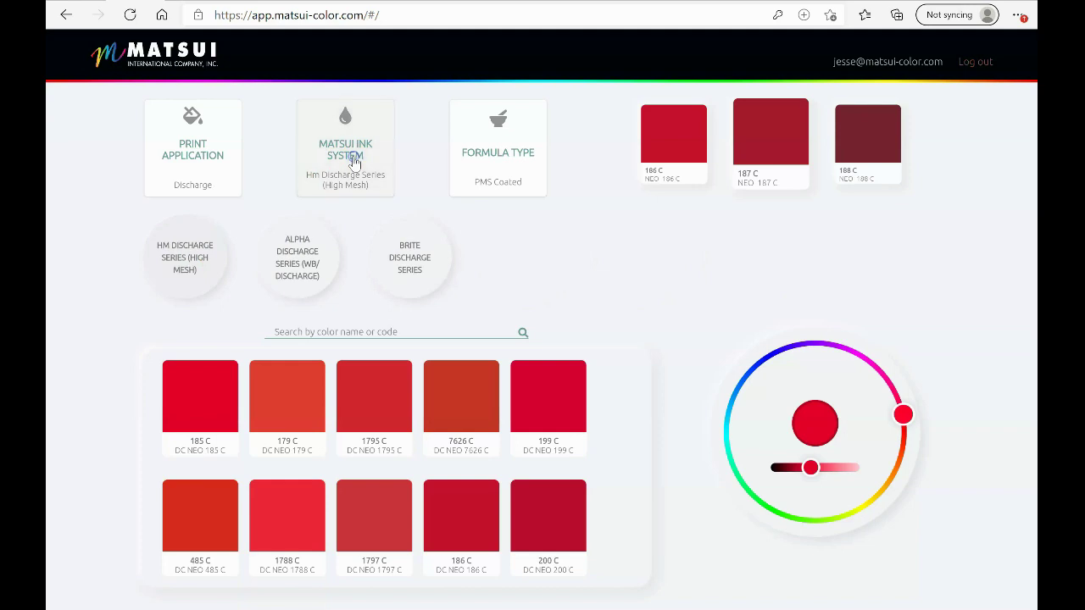
pyautogui.click(381, 242)
pyautogui.click(314, 329)
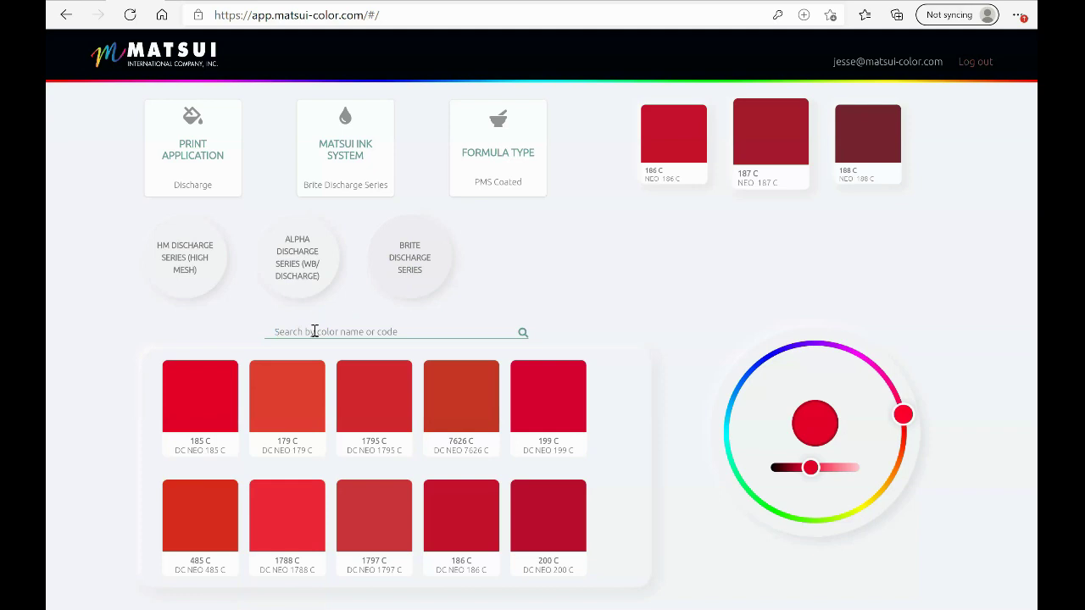
# Search for 485 and open the PMS 485 C formula
pyautogui.click(314, 332)
pyautogui.write('485')
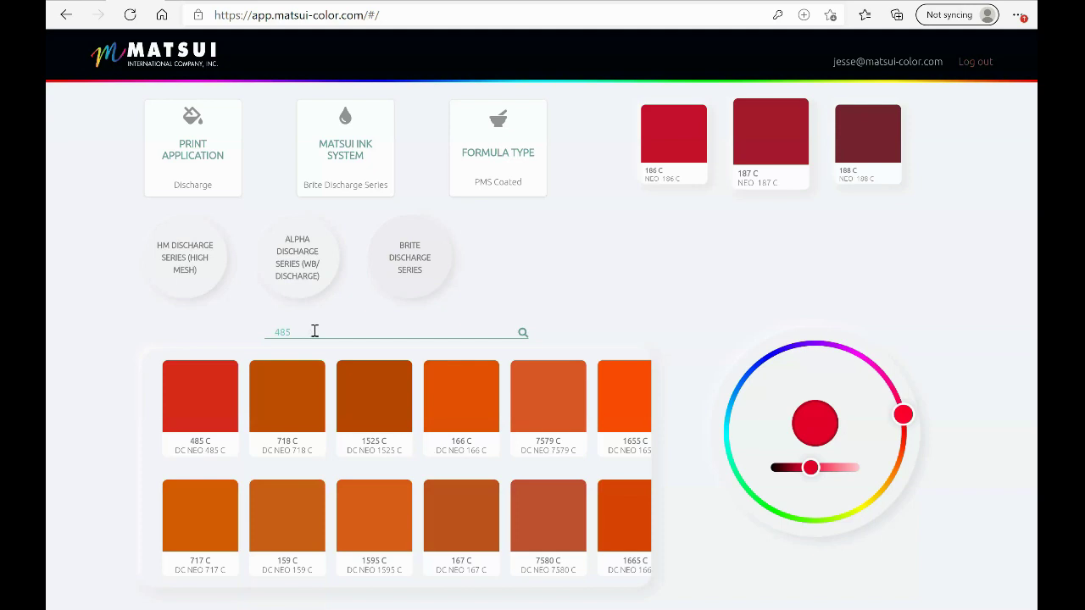
pyautogui.click(187, 407)
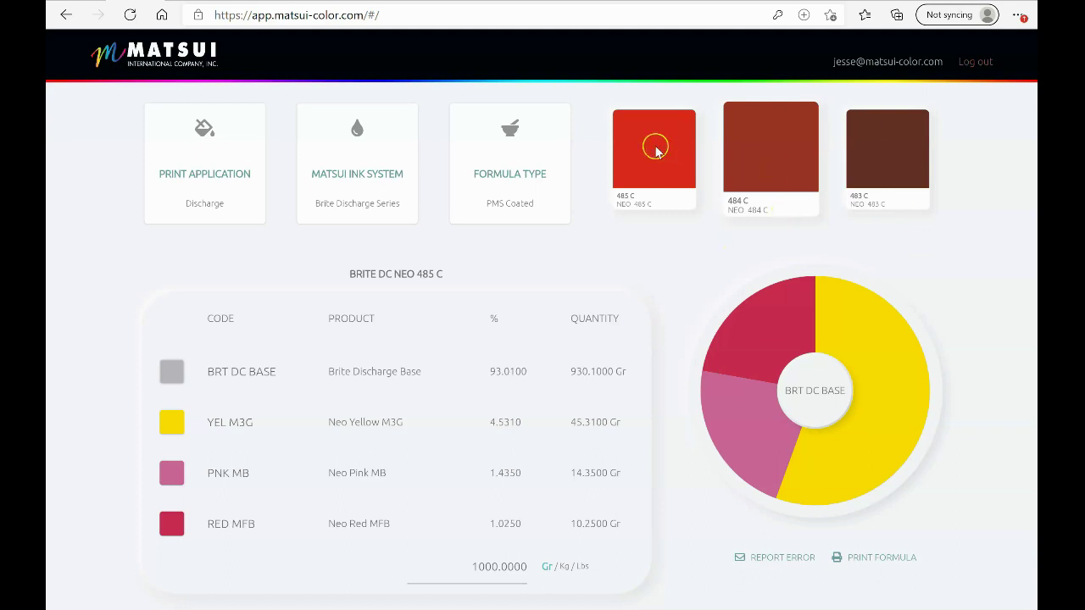
# Centre 485 C between 486 C and 484 C and review its gram formula
pyautogui.click(785, 164)
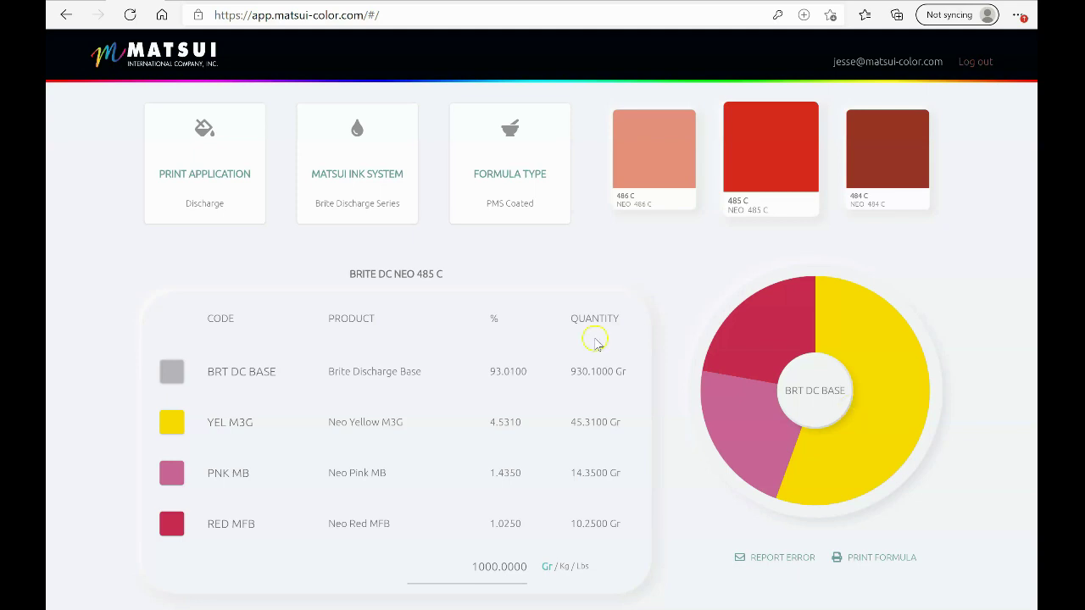
pyautogui.click(210, 188)
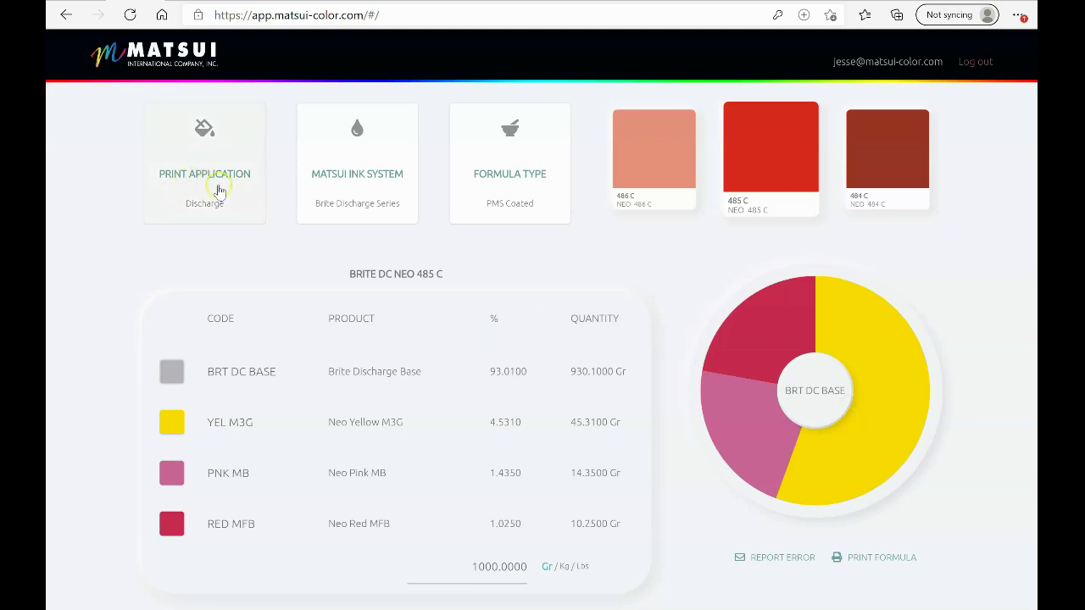
# Select Discharge with the Brite Discharge Series ink system and load the 485 C formula
pyautogui.click(201, 187)
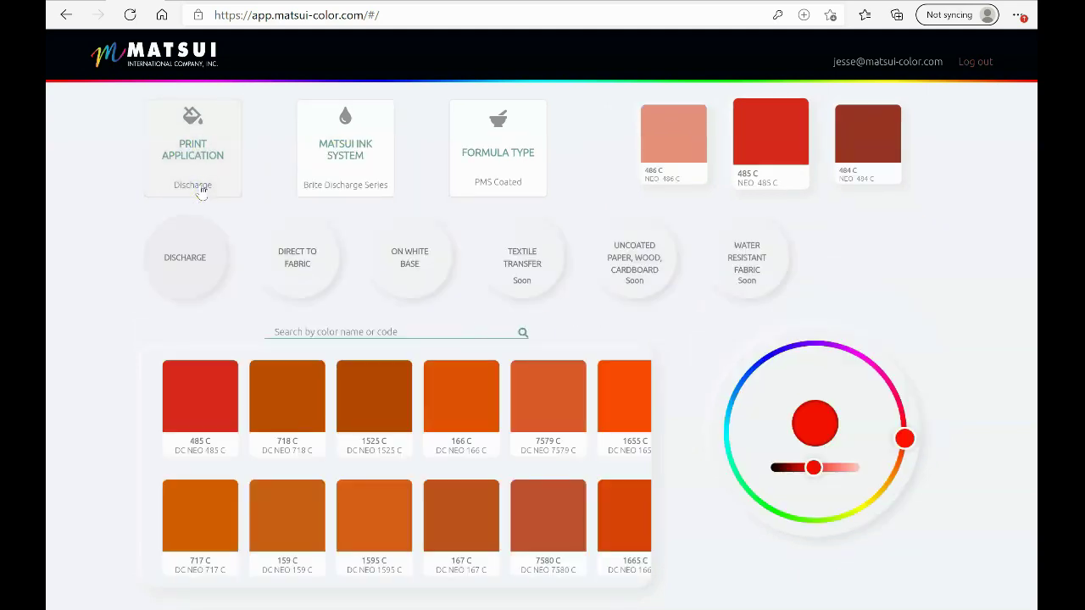
pyautogui.click(182, 265)
pyautogui.click(310, 270)
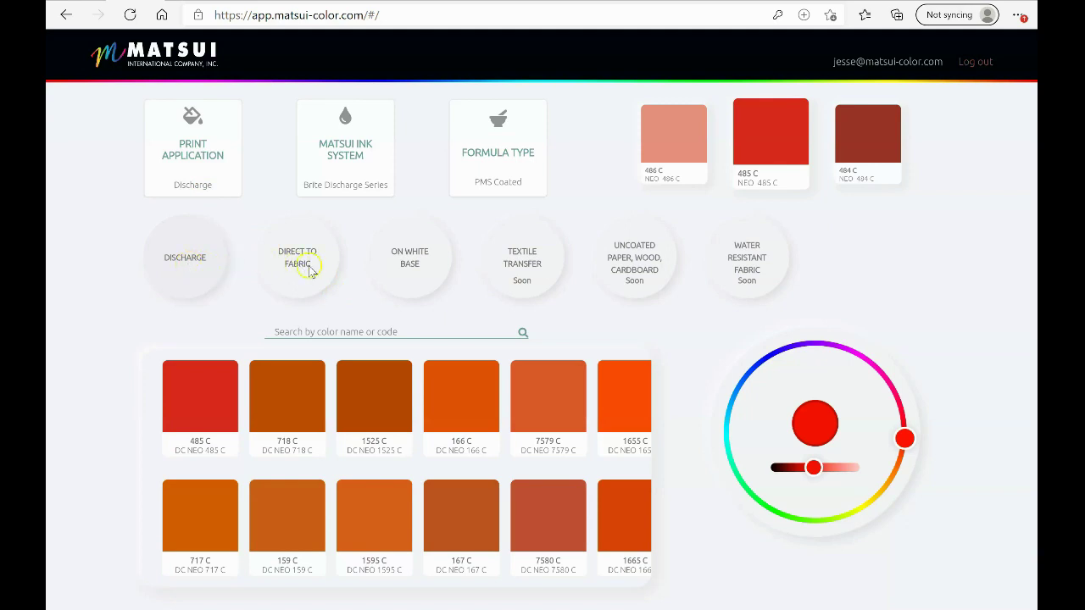
pyautogui.click(175, 264)
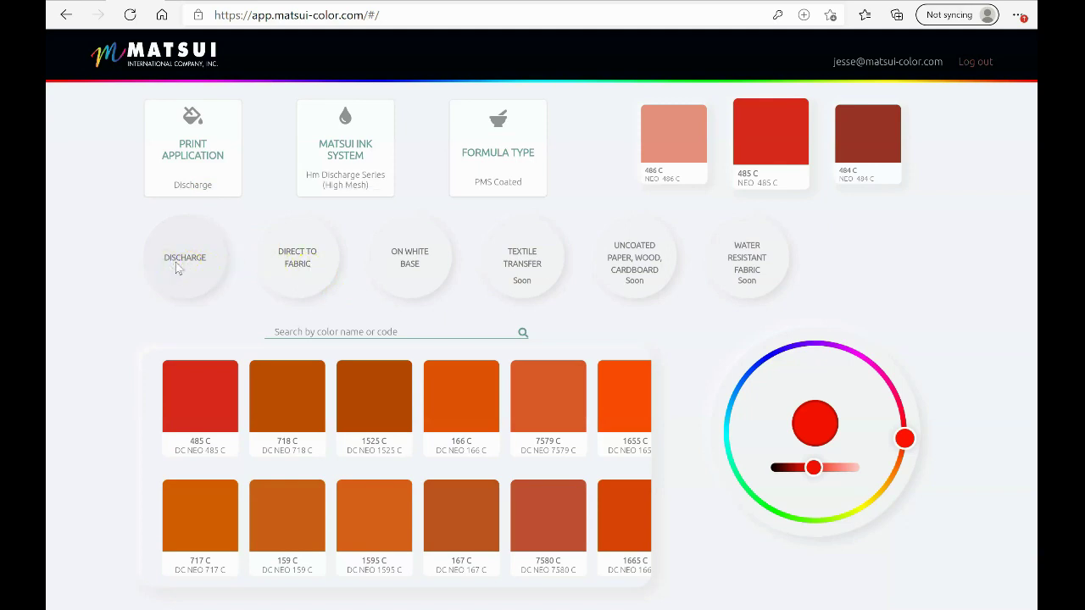
pyautogui.click(329, 174)
pyautogui.click(424, 269)
pyautogui.click(201, 387)
pyautogui.click(210, 392)
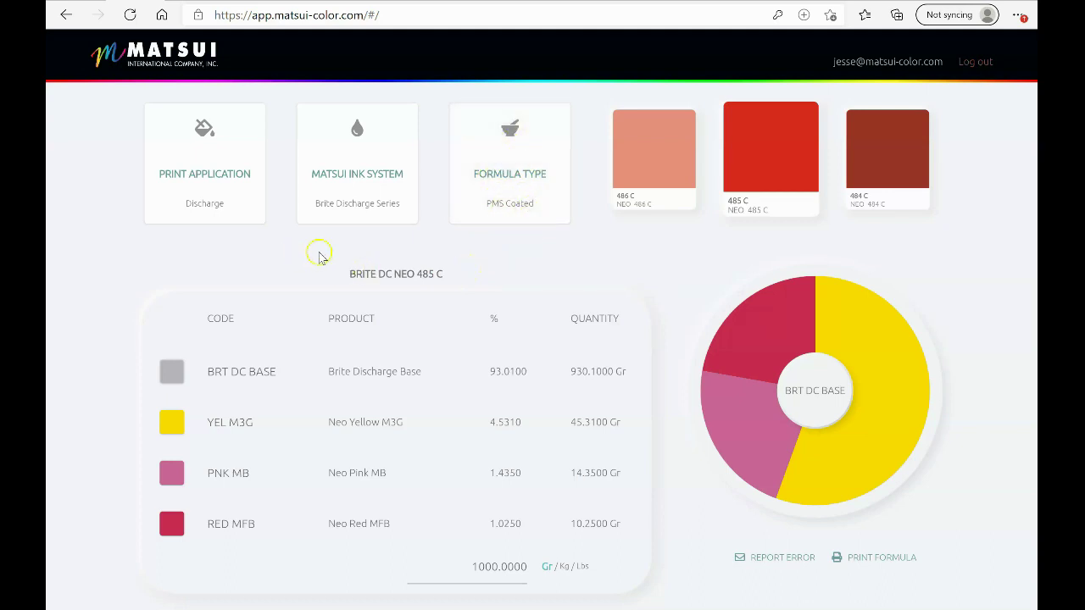
# Switch to Direct to fabric with 301 Series ink and load the 301 RC NEO 485 C formula
pyautogui.click(193, 201)
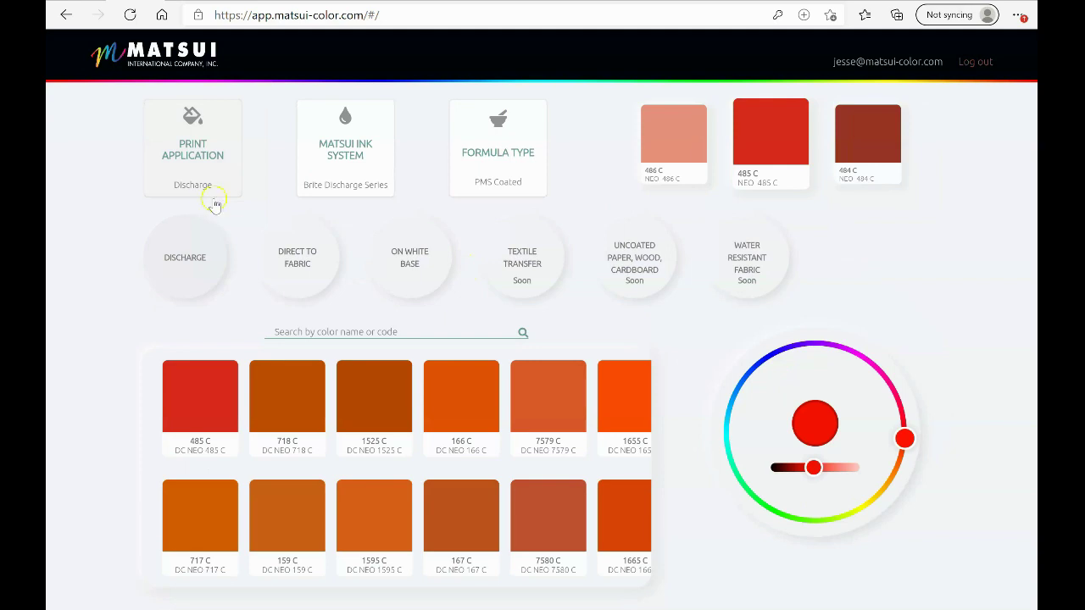
pyautogui.click(296, 263)
pyautogui.click(352, 151)
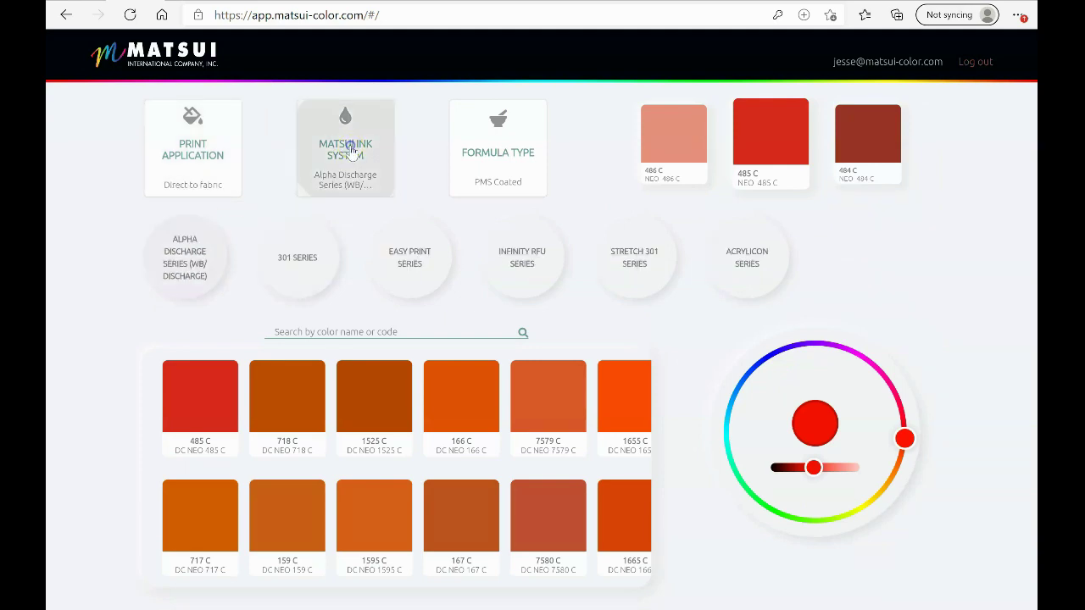
pyautogui.click(366, 197)
pyautogui.click(301, 258)
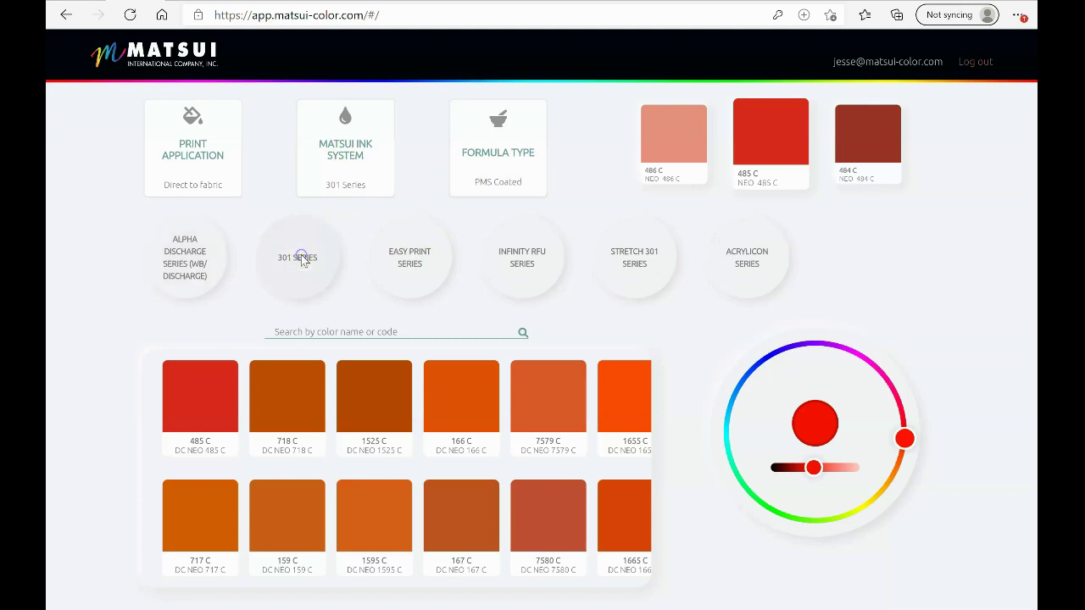
pyautogui.click(197, 374)
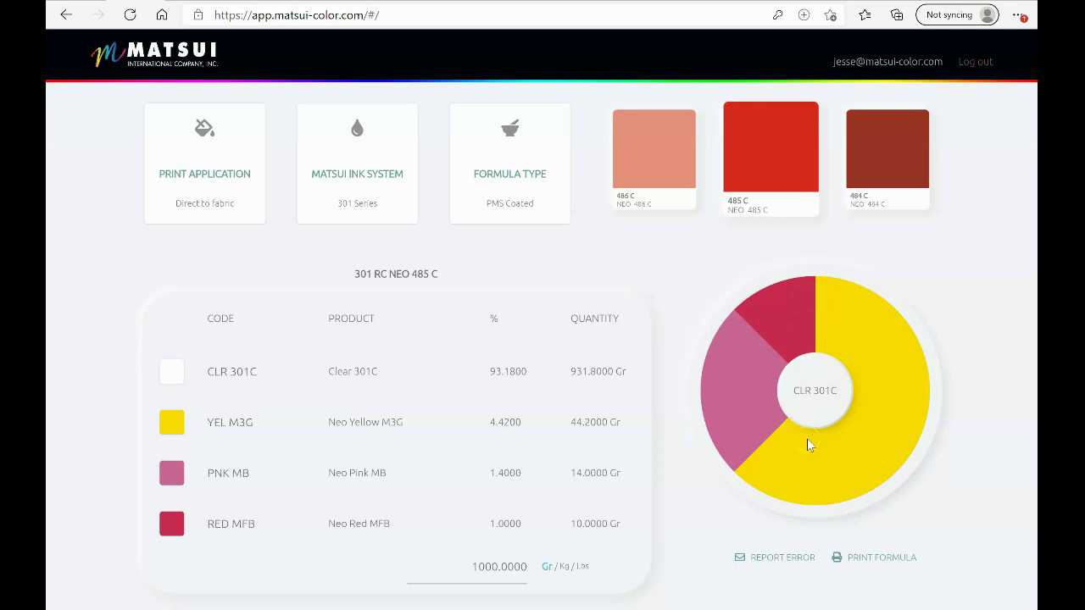
pyautogui.click(761, 162)
# Switch to On white base with Easy Print Series ink and load the 485 C formula
pyautogui.click(201, 187)
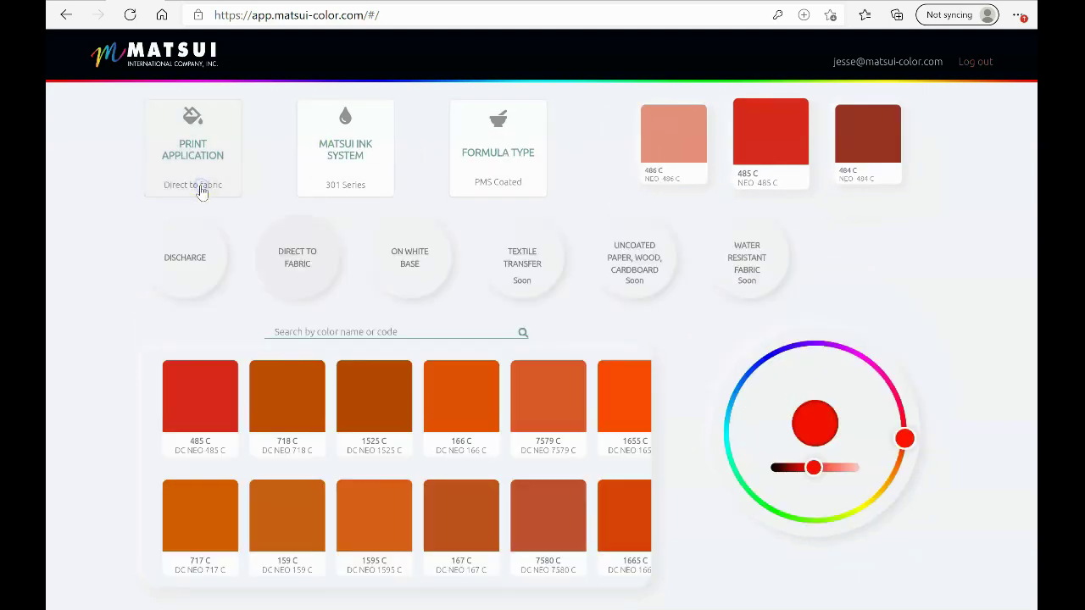
pyautogui.click(422, 265)
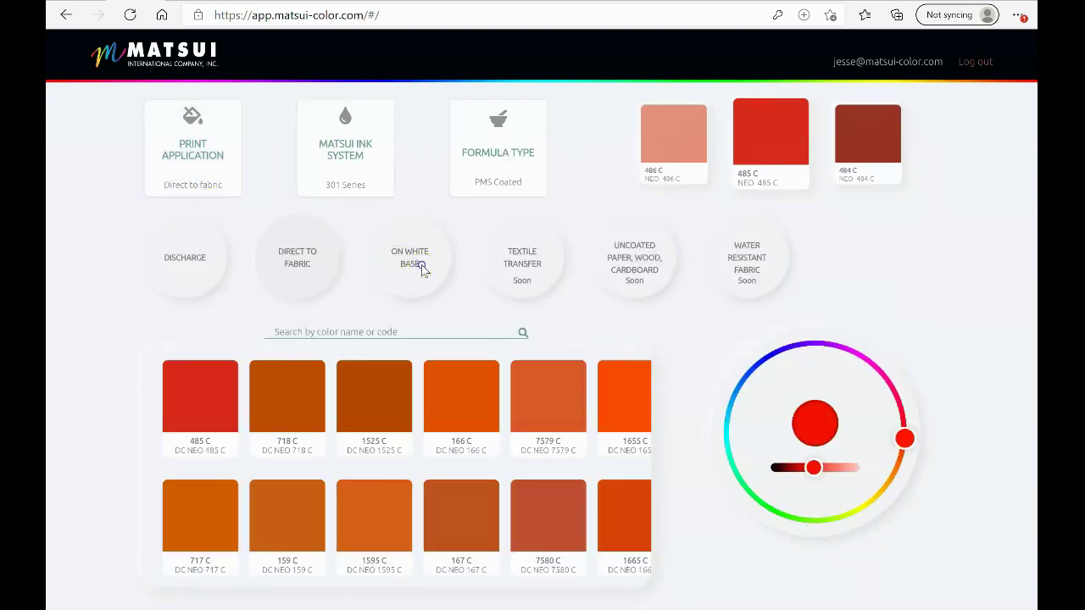
pyautogui.click(356, 170)
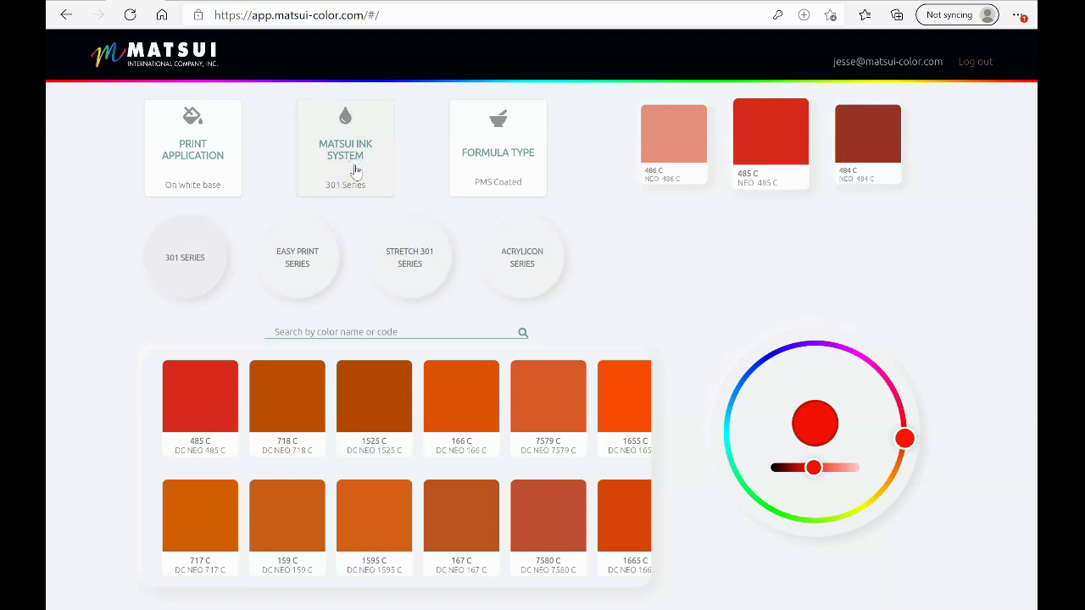
pyautogui.click(299, 273)
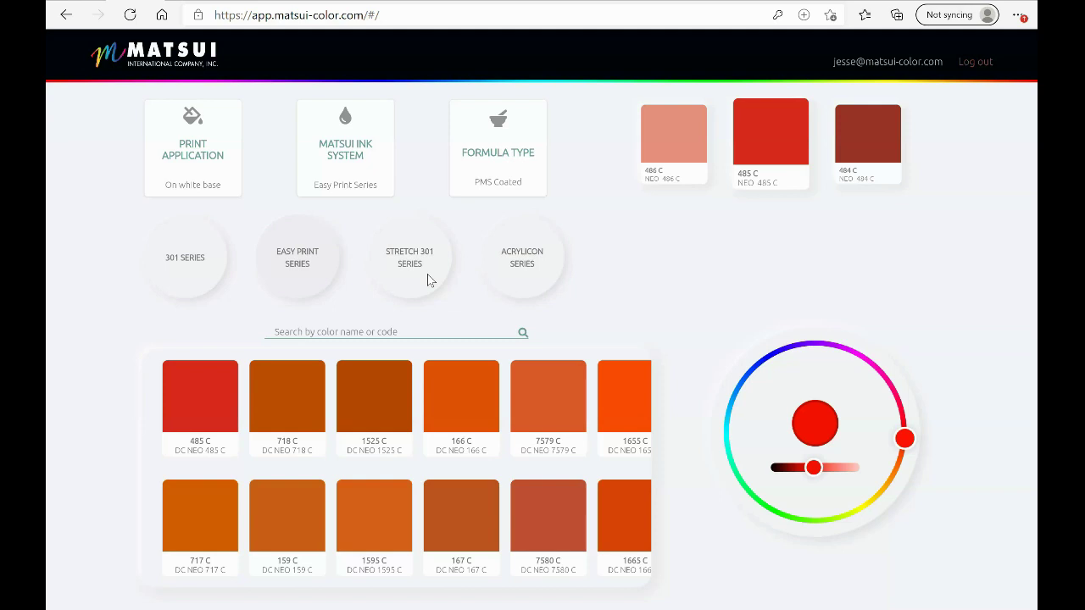
pyautogui.click(192, 403)
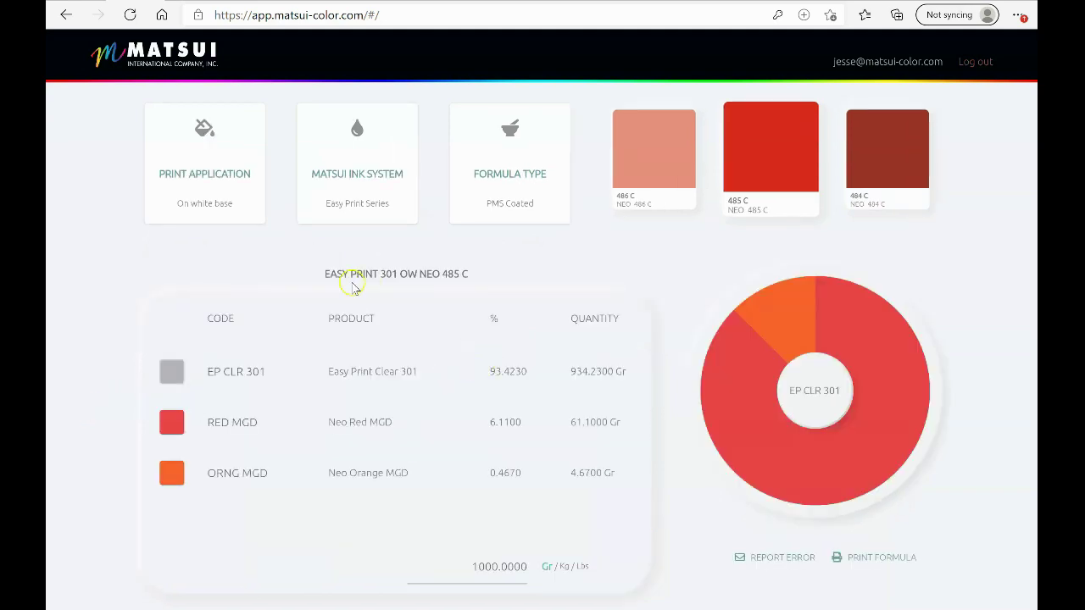
pyautogui.click(322, 284)
# Use Report Error on the Easy Print 485 C formula, opening Matsui's ColorMixer web page
pyautogui.click(769, 563)
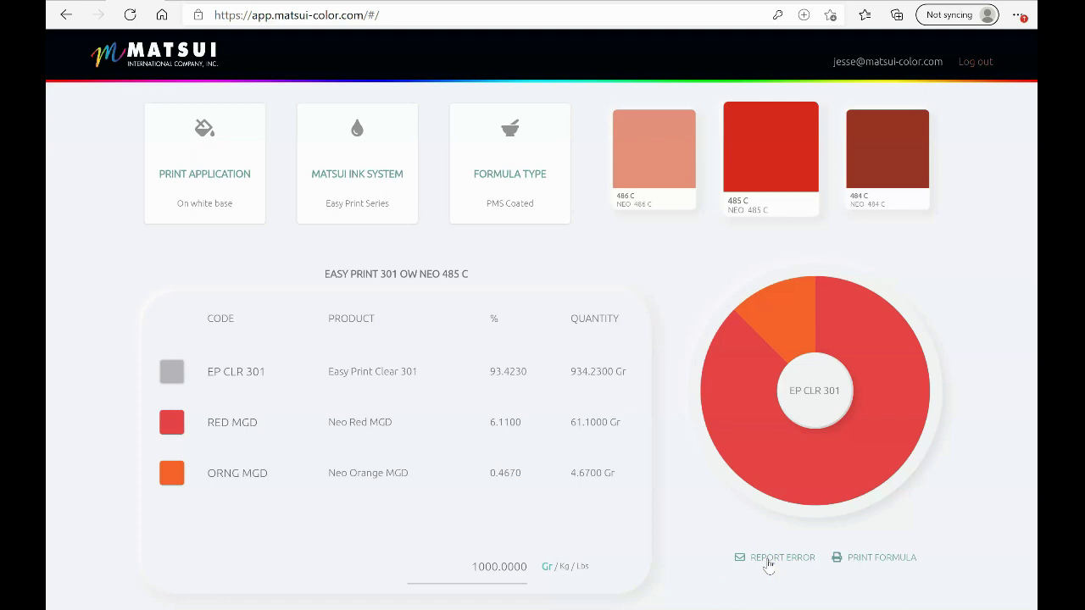